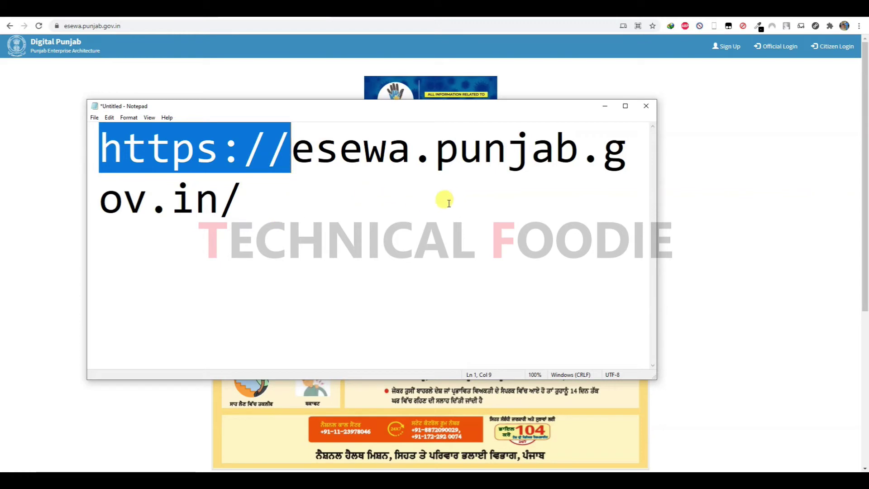
# - Close the Notepad note holding the esewa.punjab.gov.in address
pyautogui.click(645, 106)
# - Discard the unsaved note and scroll the E-Sewa home page to the Sewa Kendra booking footer
pyautogui.click(453, 242)
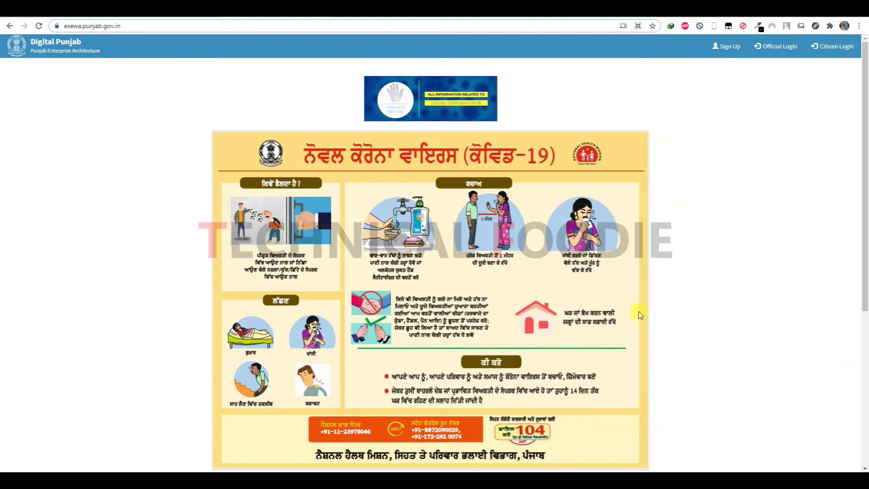
pyautogui.scroll(-1, 639, 311)
pyautogui.scroll(-3, 640, 311)
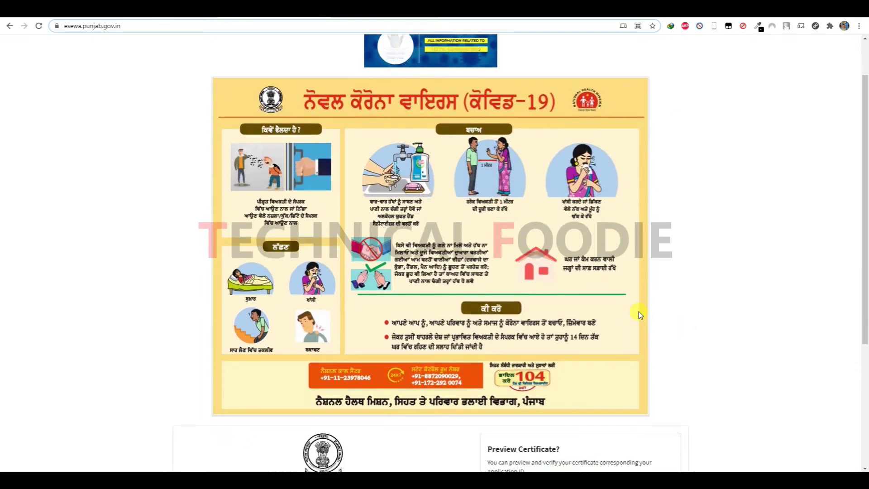
pyautogui.scroll(-2, 639, 312)
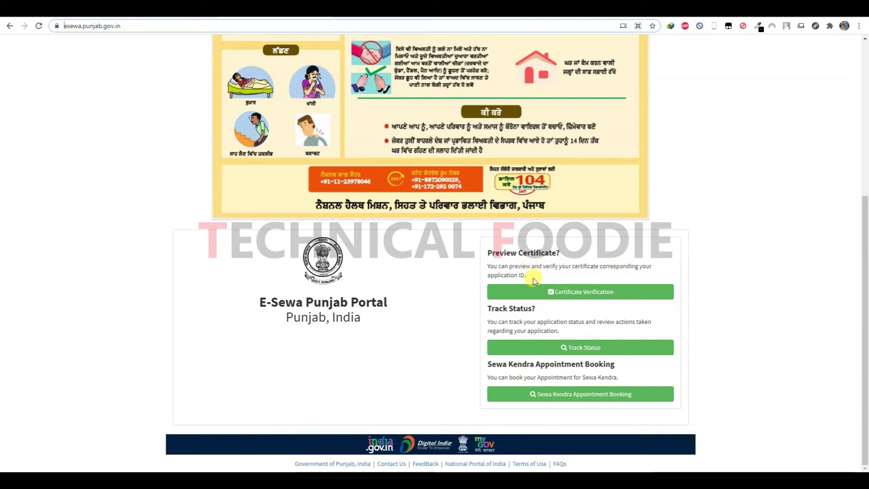
pyautogui.doubleClick(538, 321)
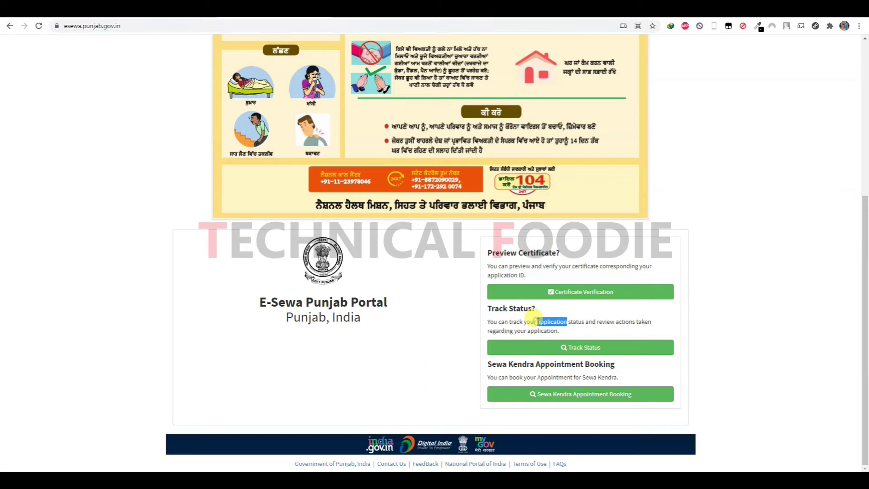
pyautogui.click(537, 321)
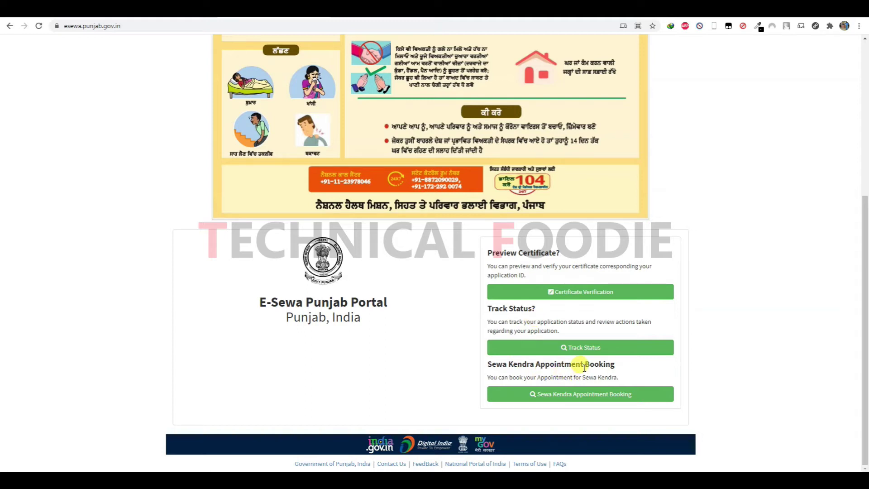
# - Open the Sewa Kendra Appointment Booking form, dismiss the translation offer, and focus the name field
pyautogui.click(583, 398)
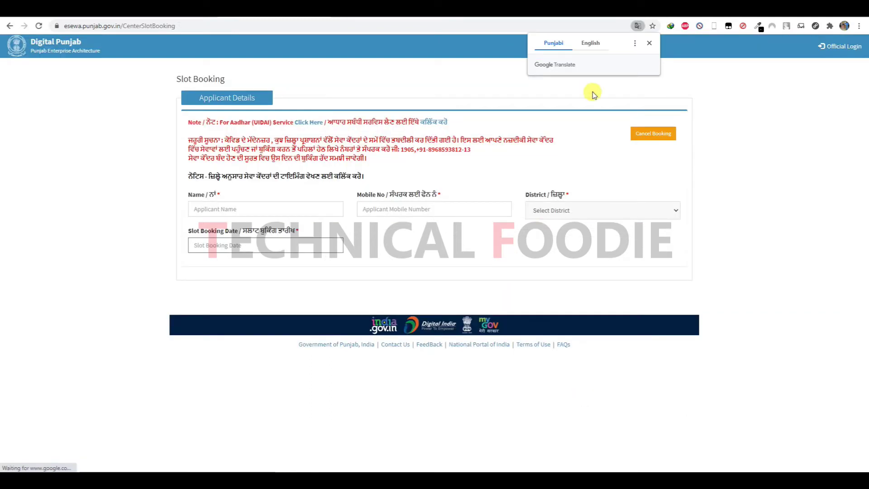
pyautogui.click(698, 99)
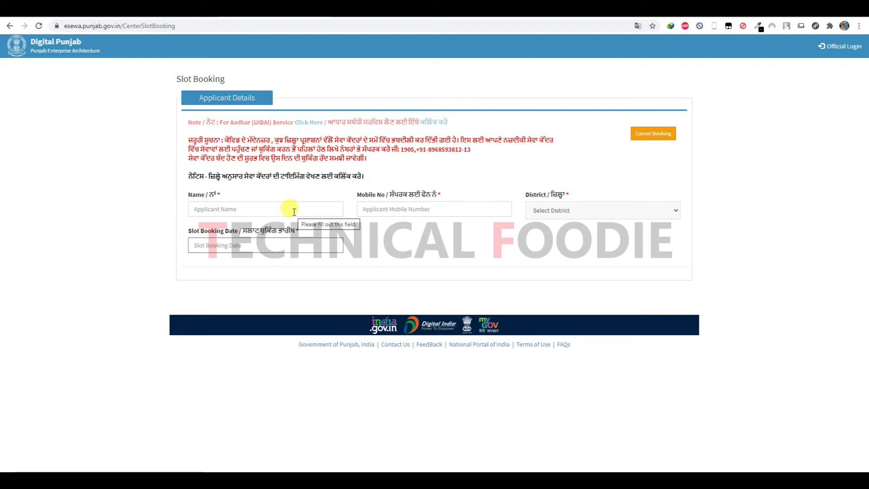
pyautogui.click(293, 211)
# - Enter a placeholder applicant name and the applicant's mobile number
pyautogui.write('abc')
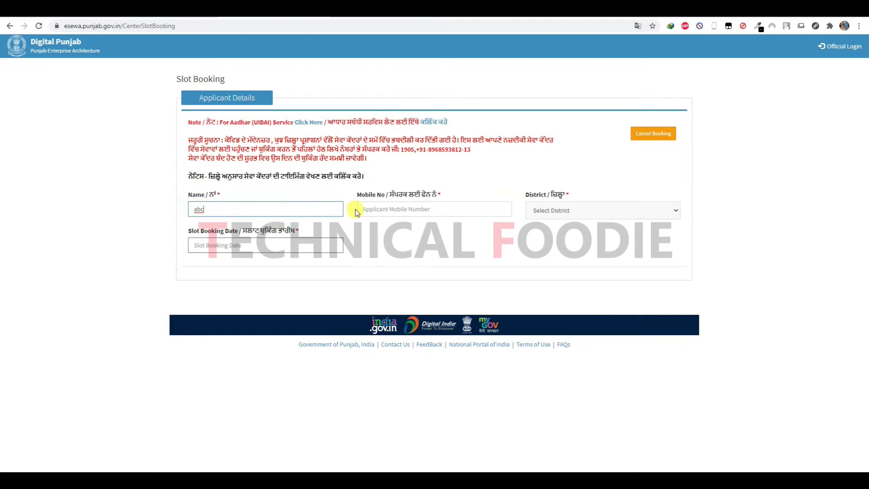
pyautogui.click(390, 209)
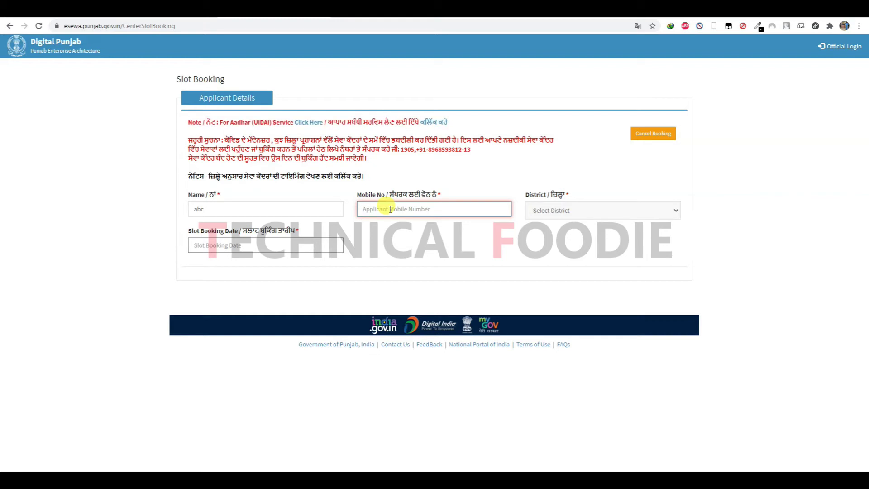
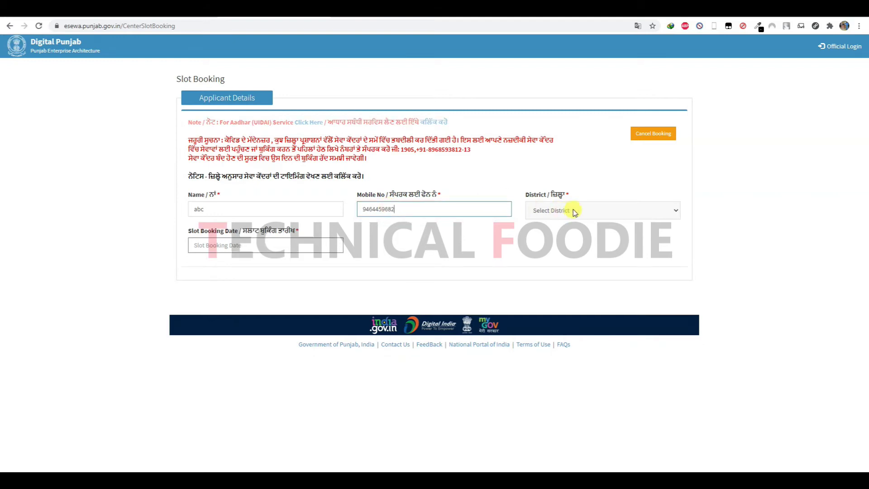
# - Choose Ferozepur as the district and set the slot booking date to 20/05/2021
pyautogui.click(576, 210)
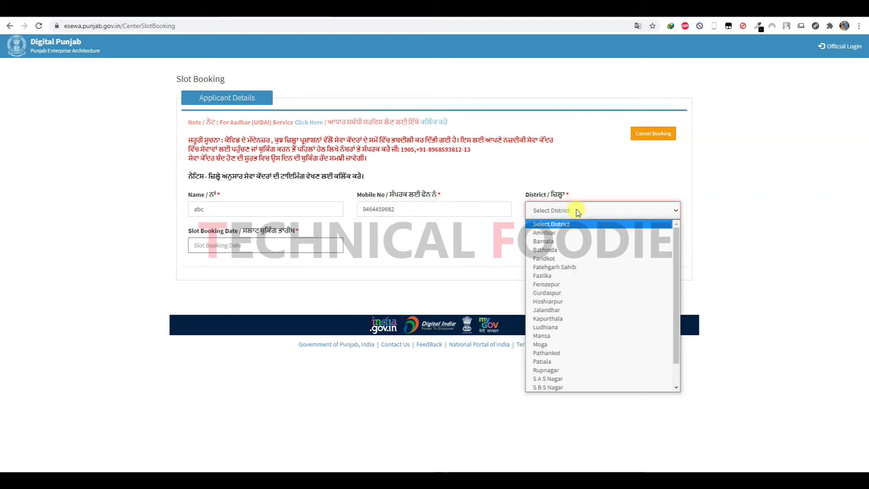
pyautogui.click(566, 284)
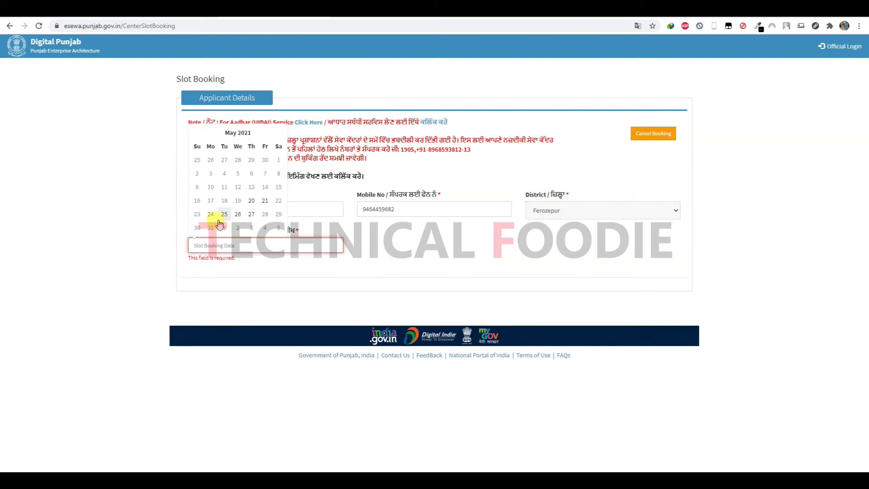
pyautogui.click(252, 201)
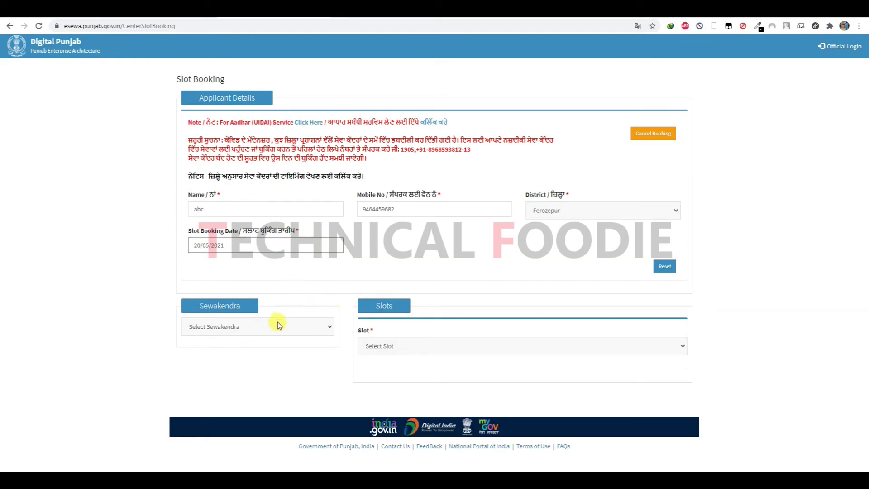
# - Select Sewa Kendra, D.C office, Ferozepur Cantt as the centre and scroll to its slot details
pyautogui.click(326, 329)
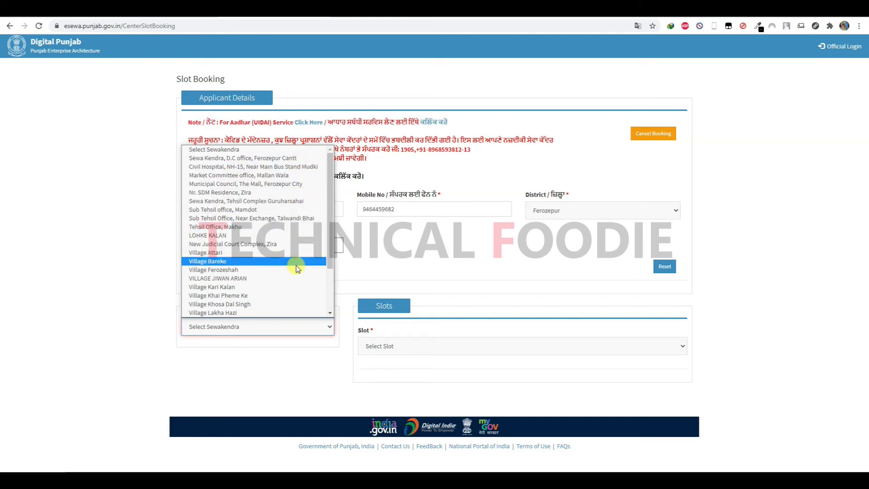
pyautogui.scroll(-2, 297, 267)
pyautogui.scroll(-1, 296, 266)
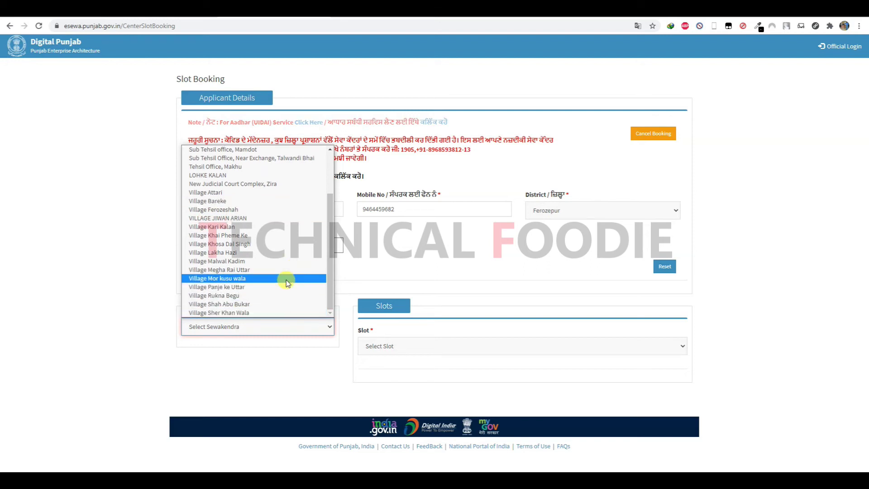
pyautogui.scroll(2, 286, 280)
pyautogui.scroll(1, 286, 280)
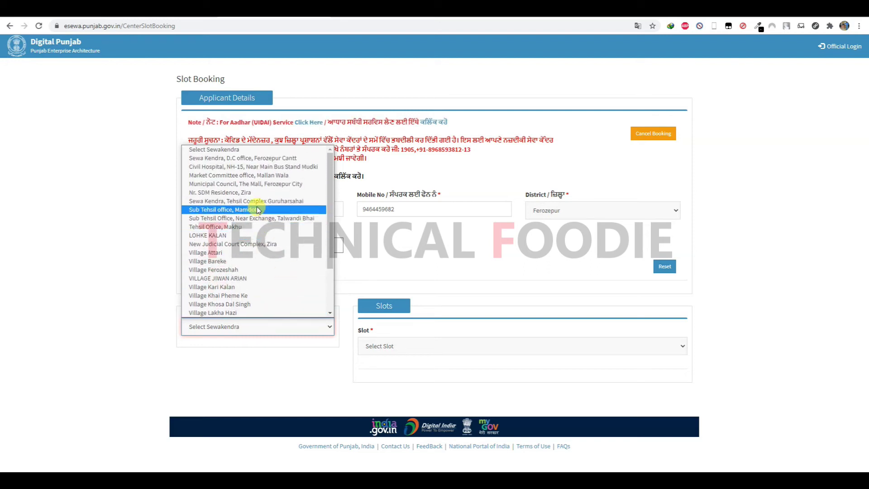
pyautogui.click(259, 159)
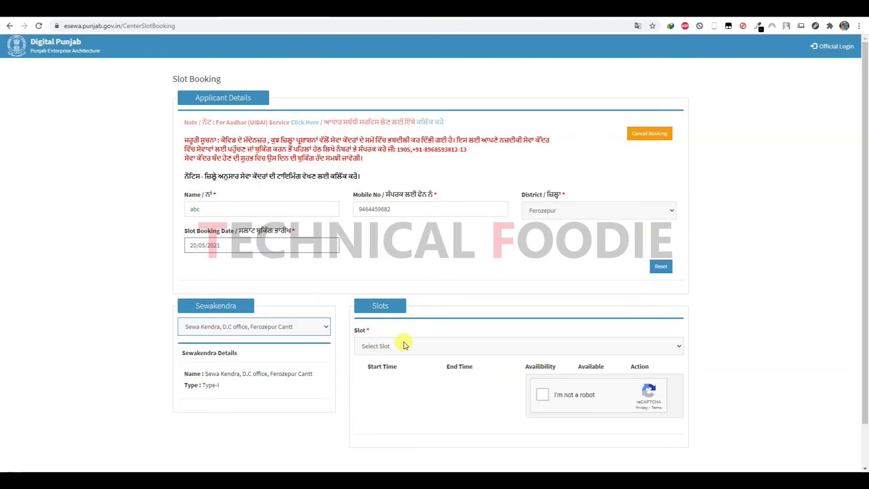
pyautogui.scroll(-1, 403, 343)
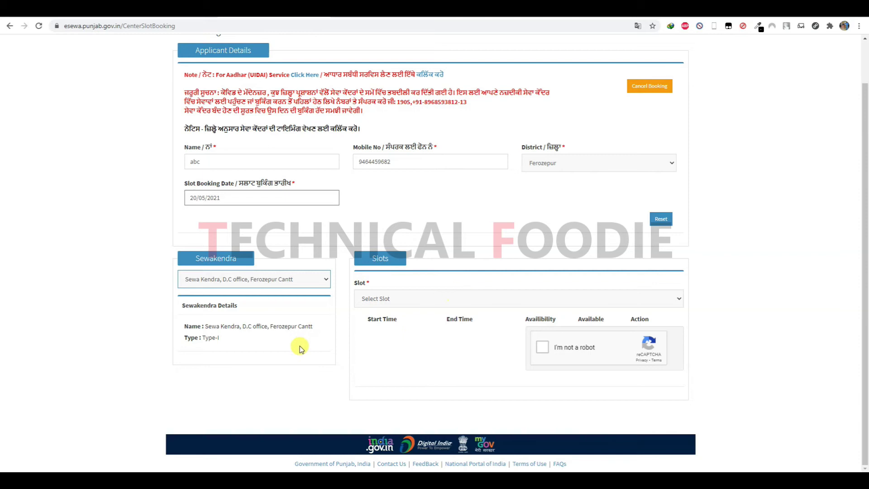
# - Choose the 09:00:00-10:00:00 slot from the Slot dropdown
pyautogui.click(410, 299)
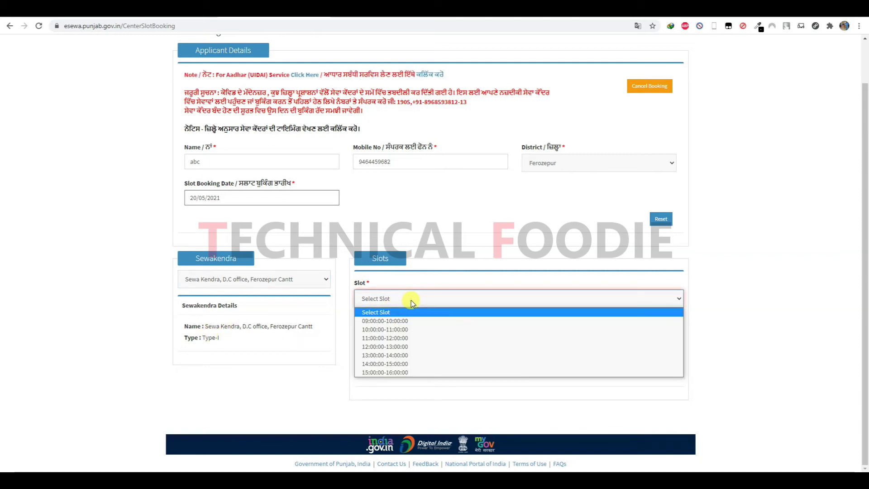
pyautogui.click(412, 323)
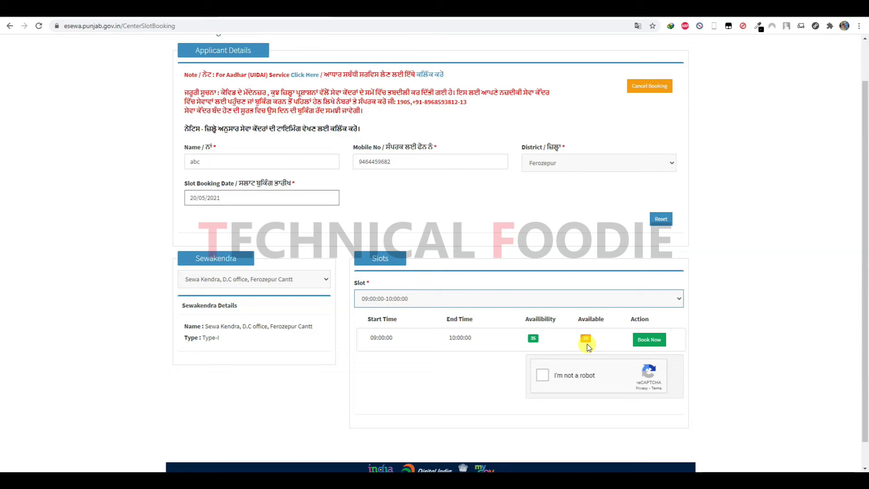
pyautogui.doubleClick(534, 339)
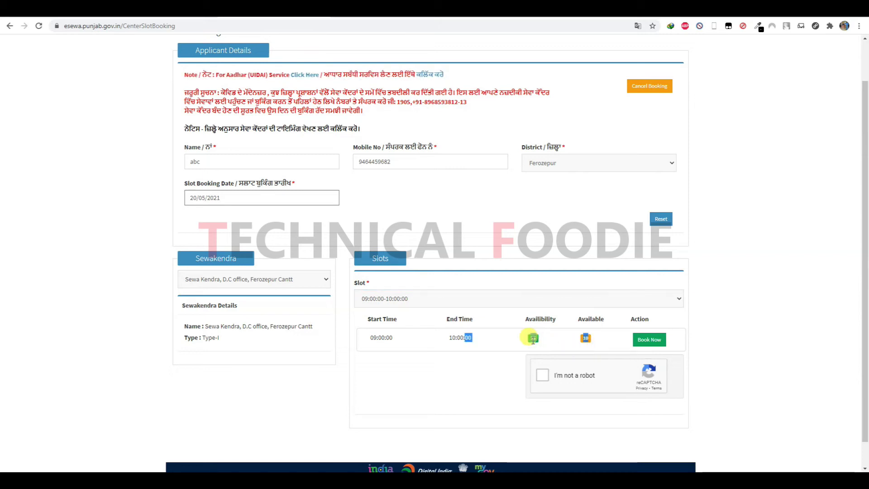
pyautogui.click(533, 340)
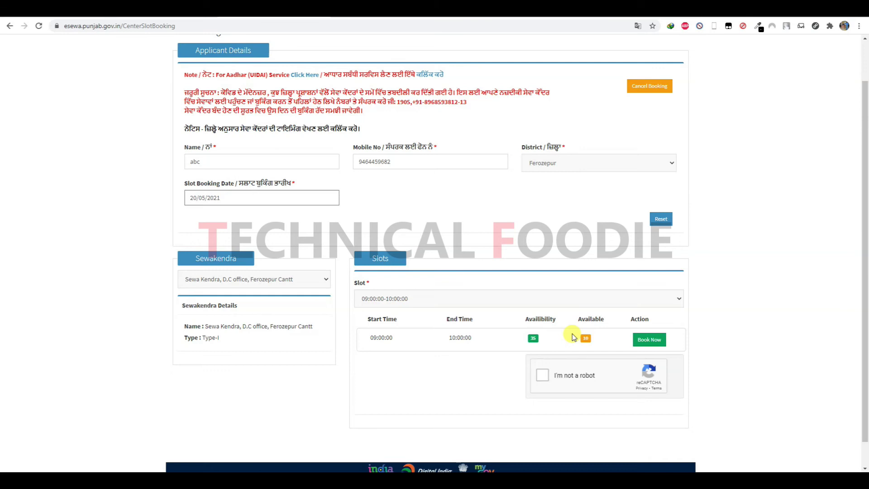
# - Tick the reCAPTCHA box, Book Now the 09:00–10:00 slot, and confirm the booking
pyautogui.click(542, 376)
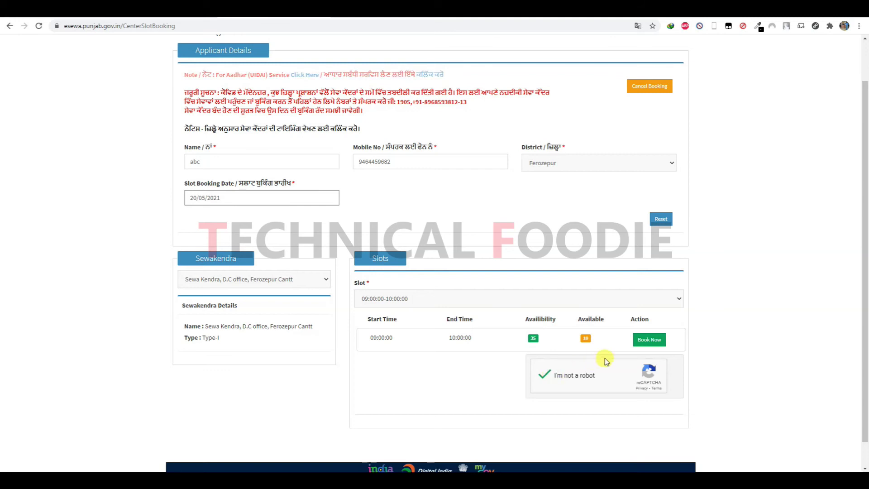
pyautogui.click(648, 341)
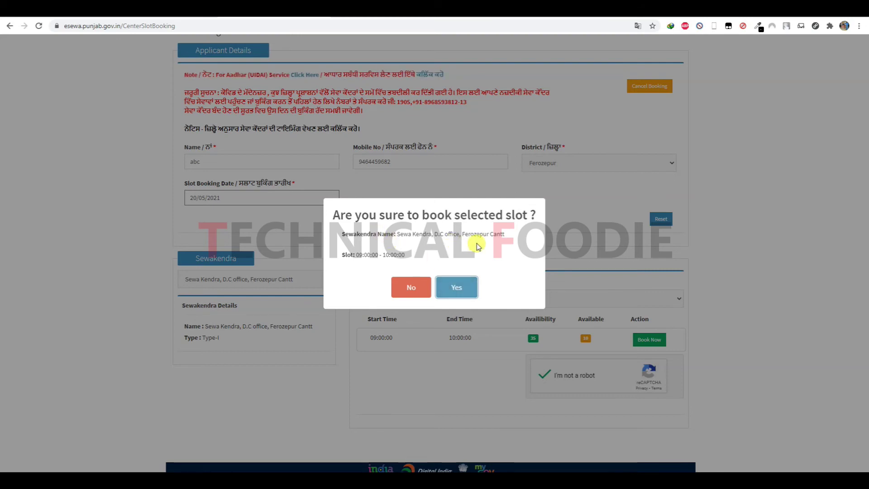
pyautogui.click(466, 289)
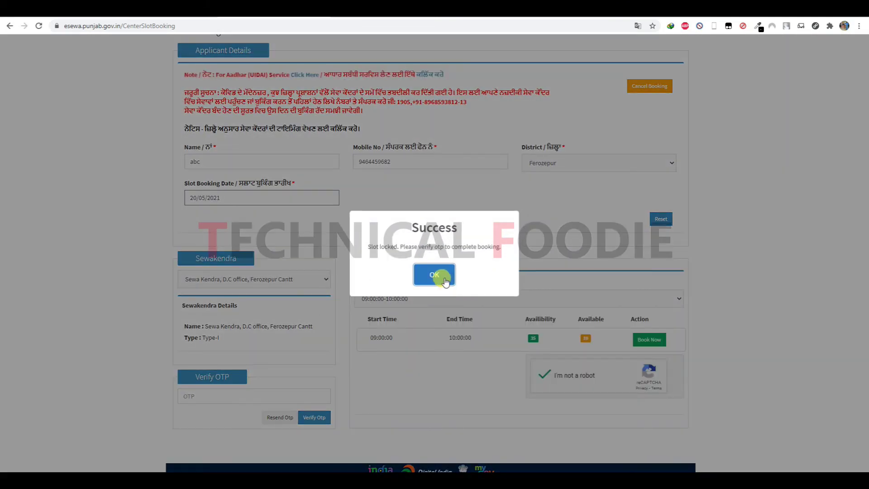
# - Dismiss the slot-locked success message and focus the OTP field, closing autofill suggestions
pyautogui.click(446, 281)
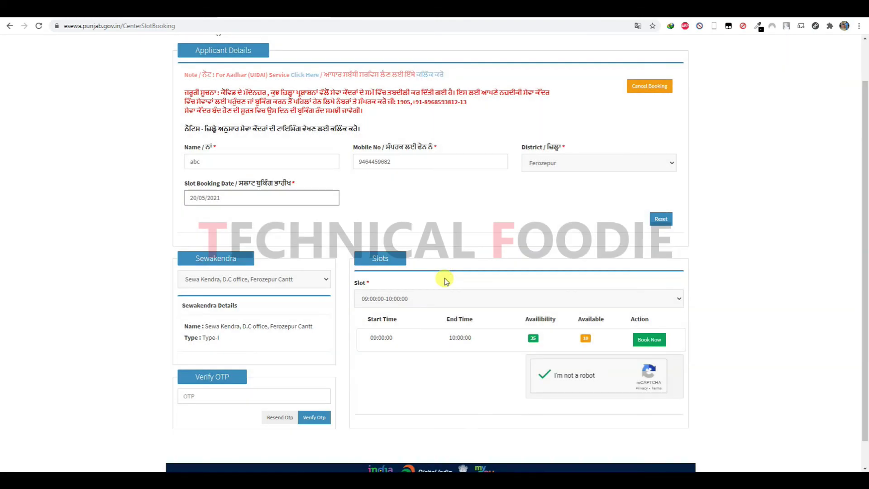
pyautogui.scroll(-1, 445, 281)
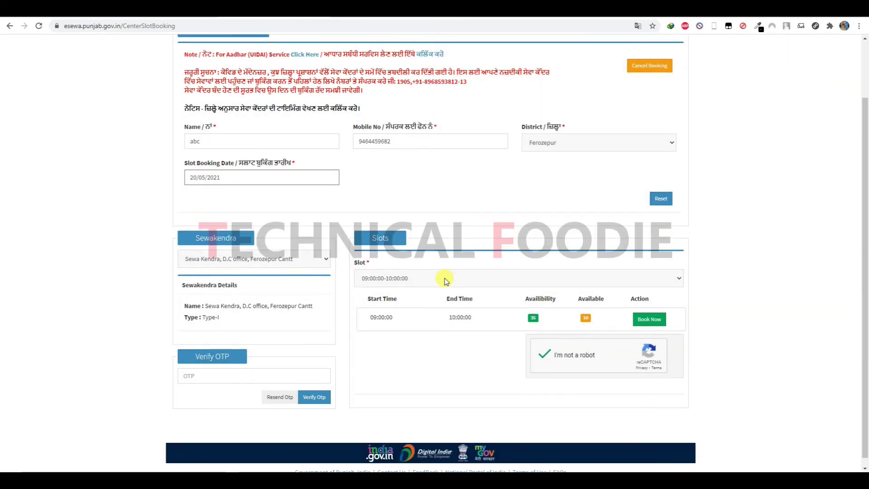
pyautogui.click(248, 377)
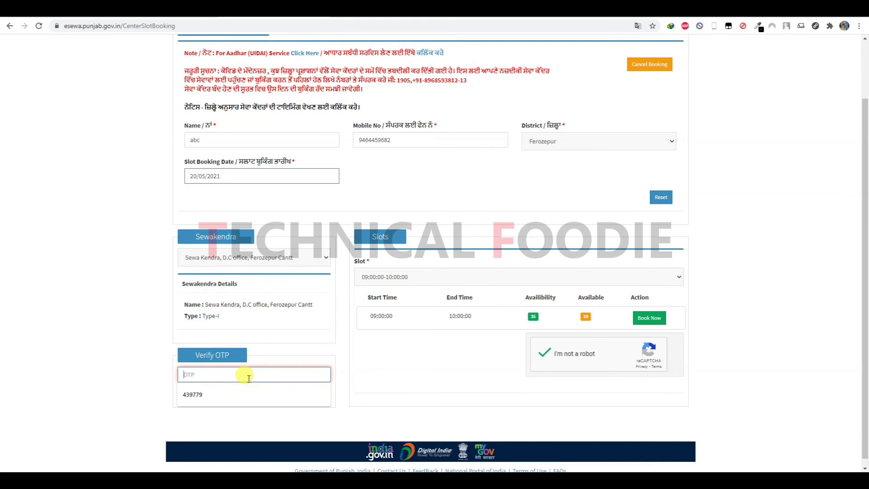
pyautogui.click(355, 373)
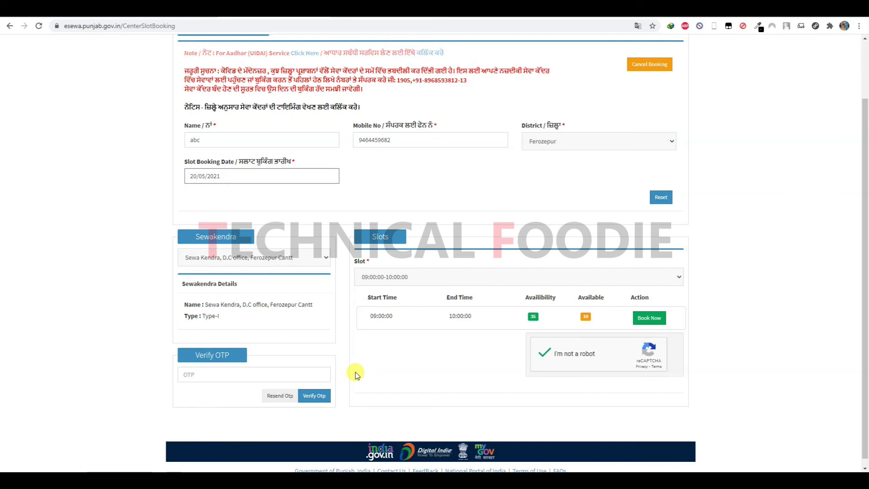
pyautogui.click(291, 374)
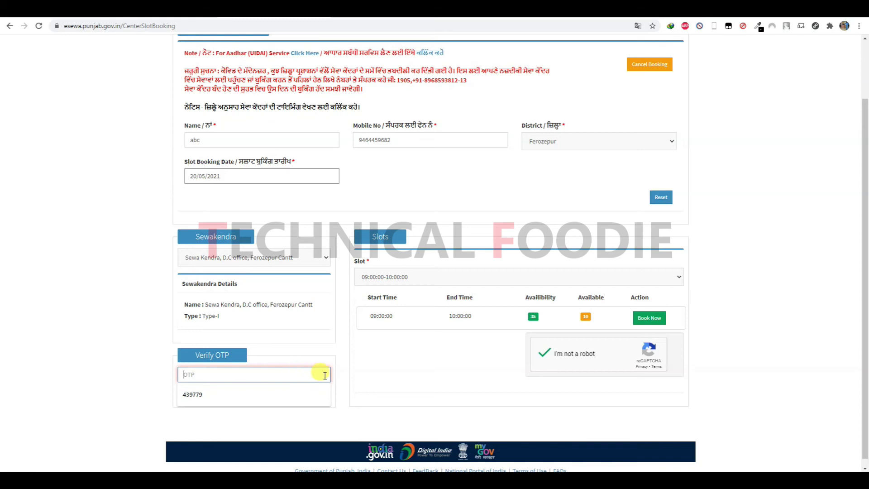
pyautogui.click(343, 376)
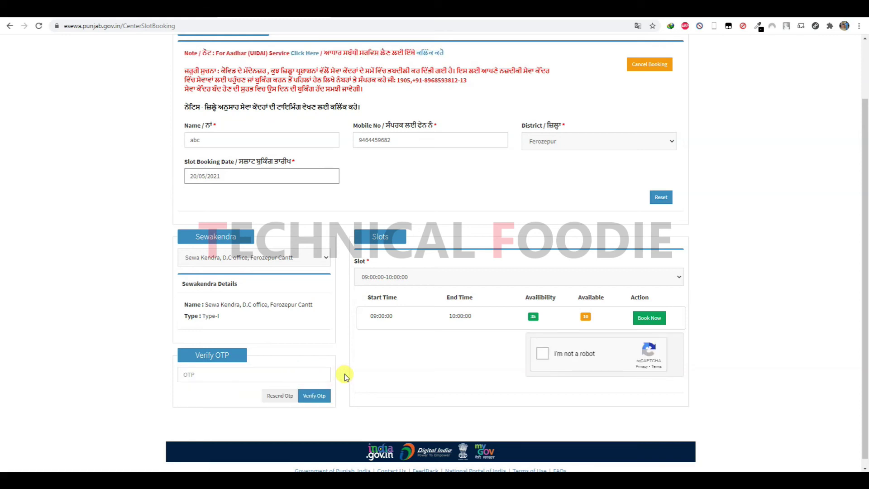
pyautogui.click(292, 374)
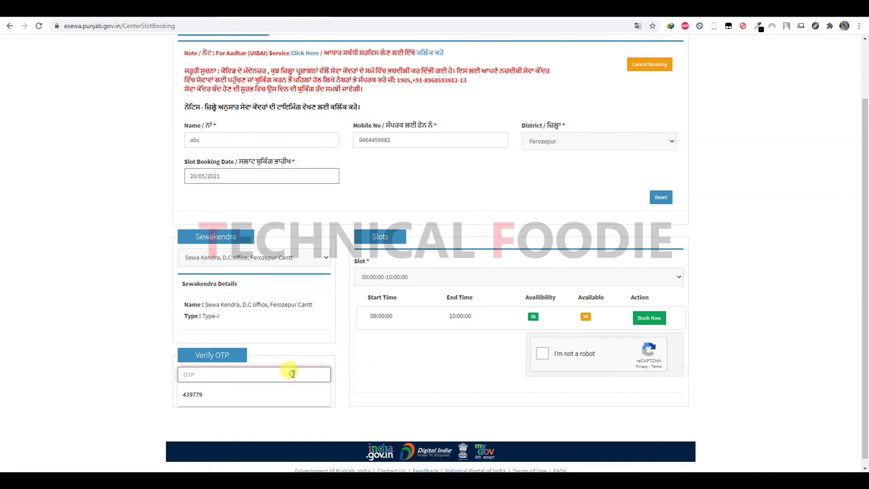
pyautogui.click(375, 373)
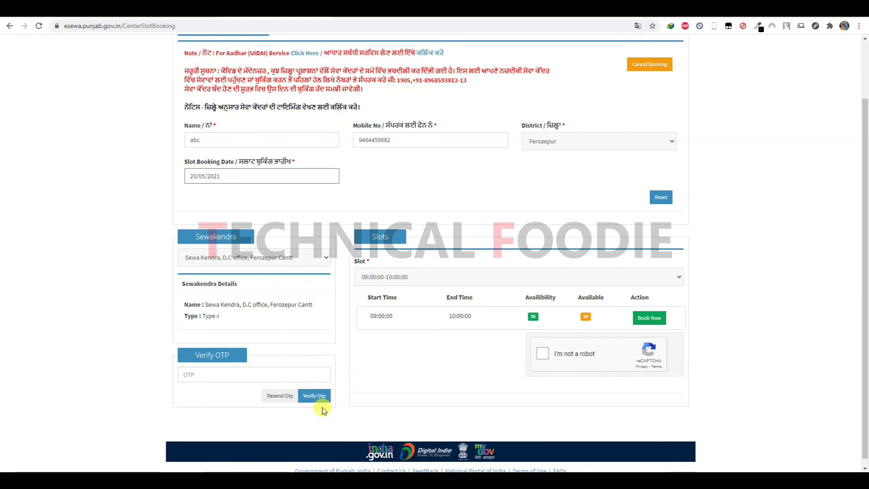